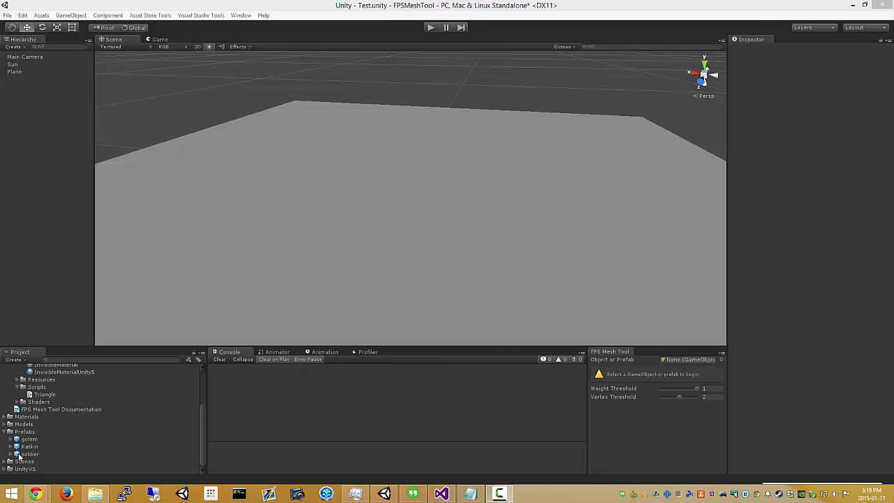
Place the soldier prefab on the plane and assign its mesh object to the FPS Mesh Tool
{"action": "left_click_drag", "start_coordinate": [20, 455], "coordinate": [451, 270]}
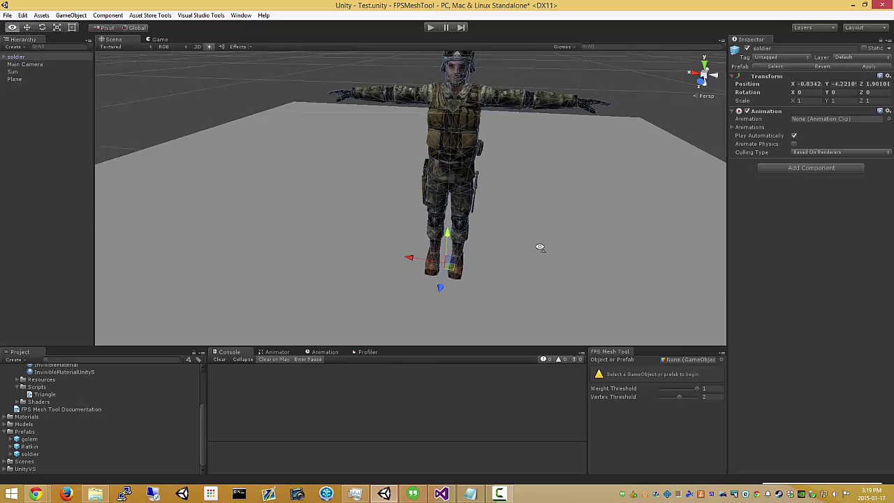
{"action": "left_click_drag", "start_coordinate": [540, 247], "coordinate": [544, 275], "text": "alt"}
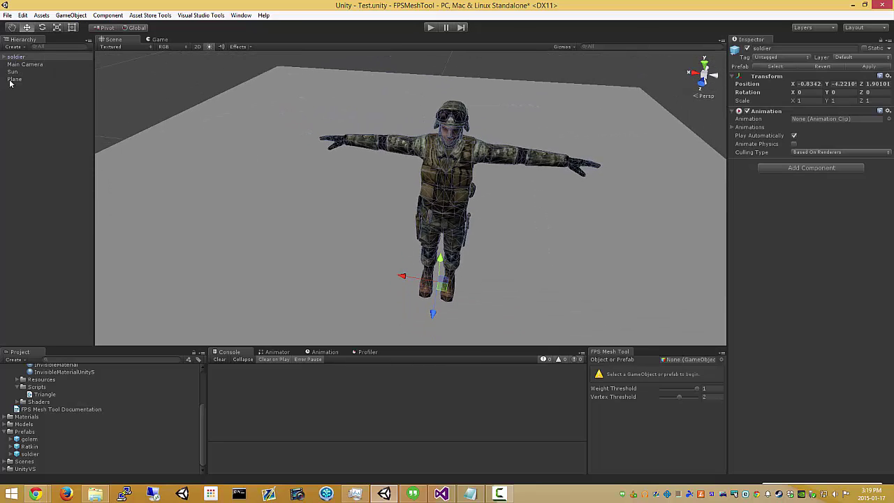
{"action": "left_click", "coordinate": [4, 57]}
{"action": "left_click", "coordinate": [25, 72]}
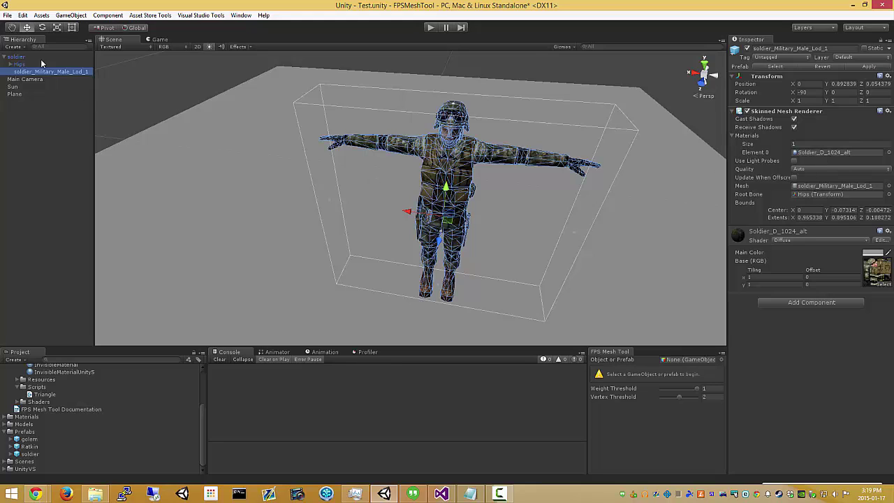
{"action": "left_click_drag", "start_coordinate": [21, 71], "coordinate": [693, 364]}
Generate a coloured head, body and arm preview of the soldier mesh
{"action": "left_click", "coordinate": [680, 377]}
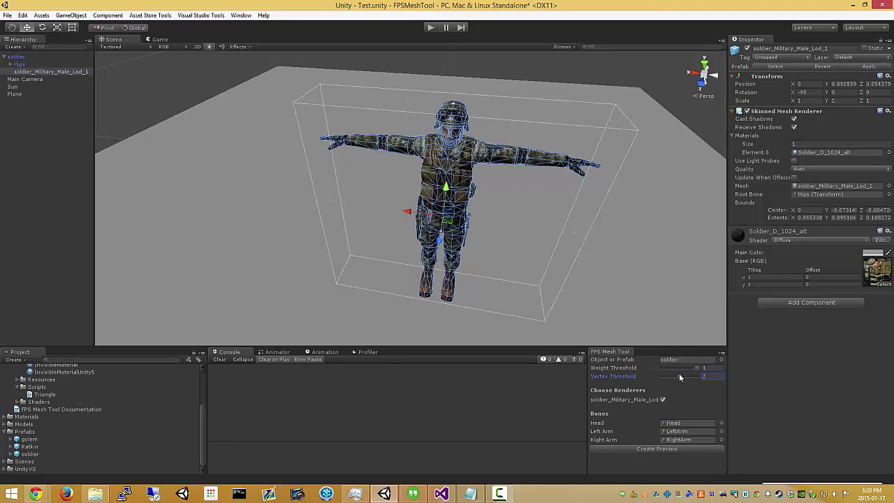
{"action": "left_click", "coordinate": [681, 456]}
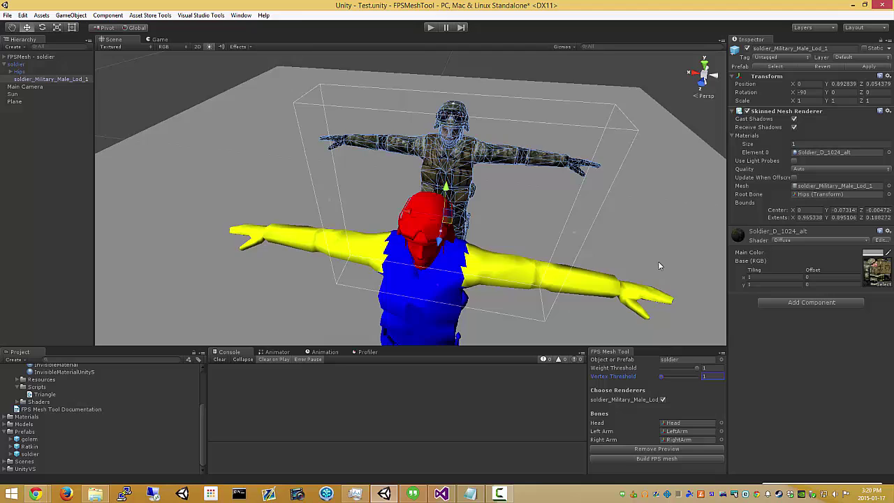
{"action": "left_click_drag", "start_coordinate": [658, 261], "coordinate": [552, 234], "text": "alt"}
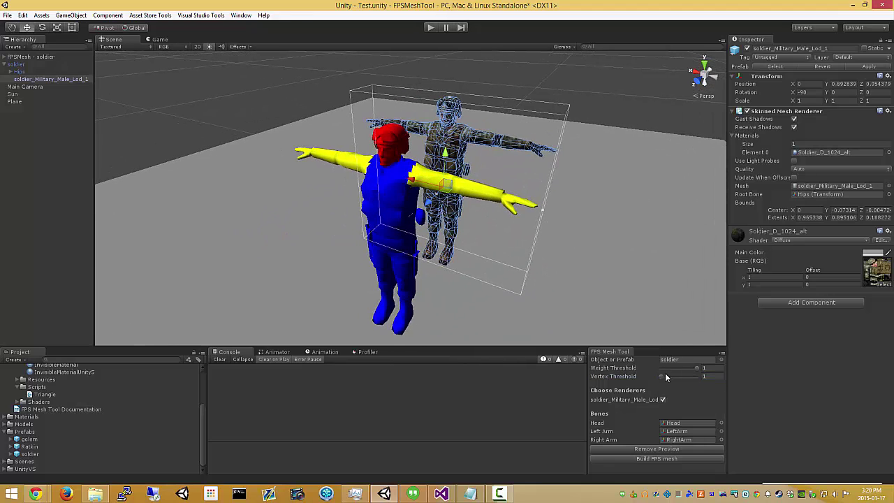
Set weight threshold 1 and vertex threshold 2, then build the soldier FPS mesh
{"action": "left_click_drag", "start_coordinate": [696, 369], "coordinate": [679, 378]}
{"action": "double_click", "coordinate": [704, 369]}
{"action": "type", "text": "1"}
{"action": "left_click_drag", "start_coordinate": [579, 247], "coordinate": [607, 253], "text": "alt"}
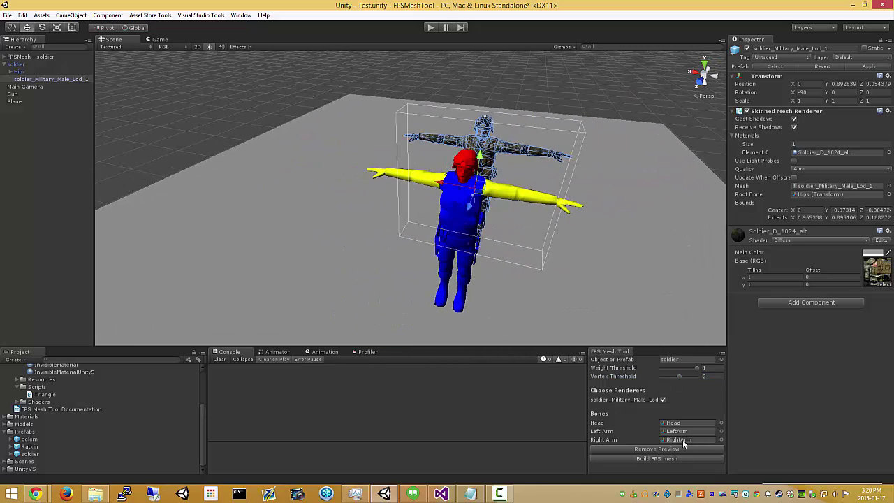
{"action": "left_click", "coordinate": [672, 460]}
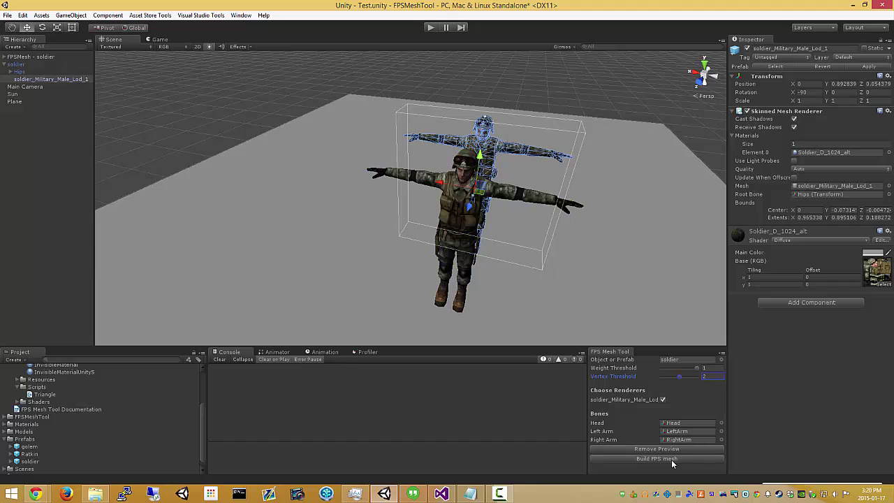
Place the FPSMesh - soldier prefab from the FPSMeshTool folder on the plane's left side
{"action": "left_click", "coordinate": [9, 417]}
{"action": "left_click", "coordinate": [29, 439]}
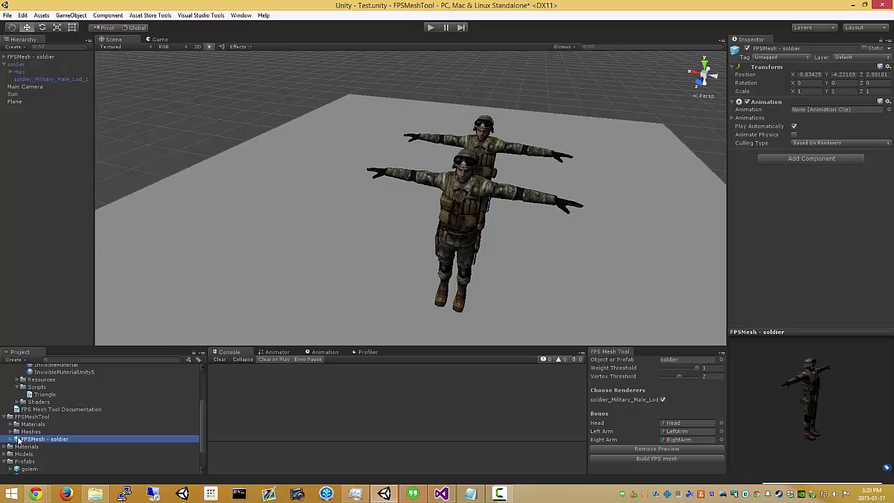
{"action": "left_click_drag", "start_coordinate": [18, 439], "coordinate": [326, 242]}
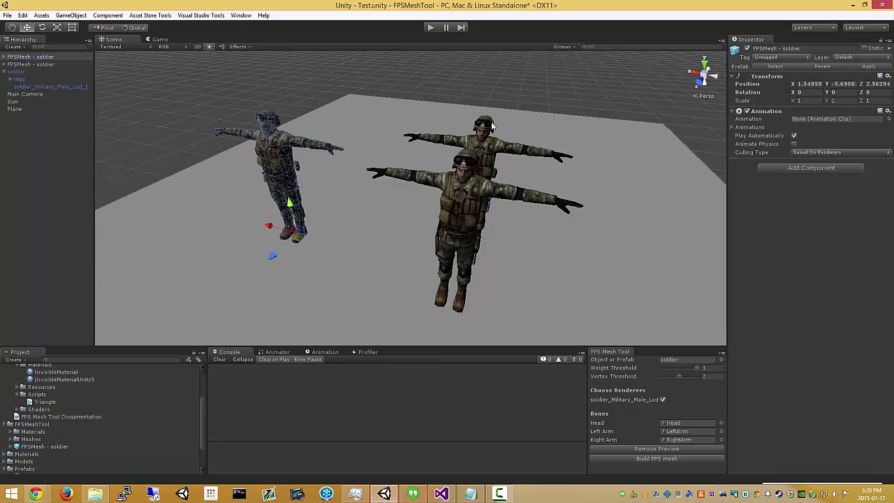
Delete the original soldier and the extra FPSMesh - soldier copy
{"action": "left_click", "coordinate": [469, 180]}
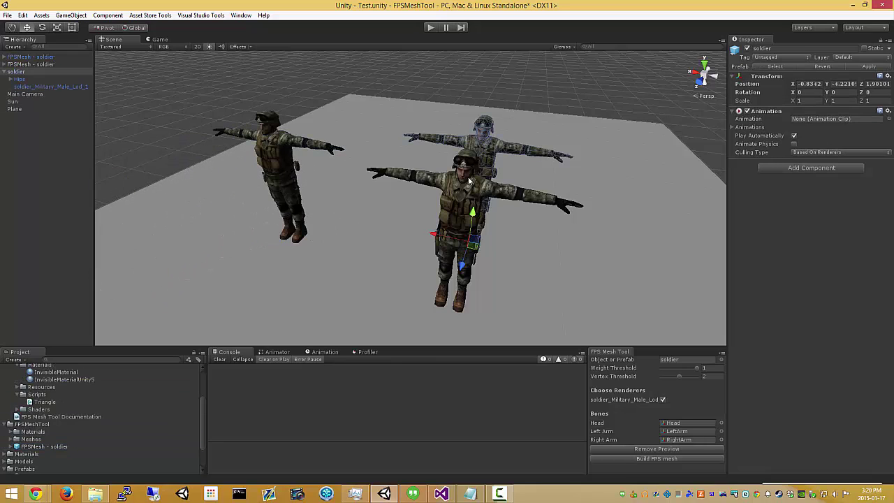
{"action": "left_click", "coordinate": [23, 64], "text": "ctrl"}
{"action": "key", "text": "Delete"}
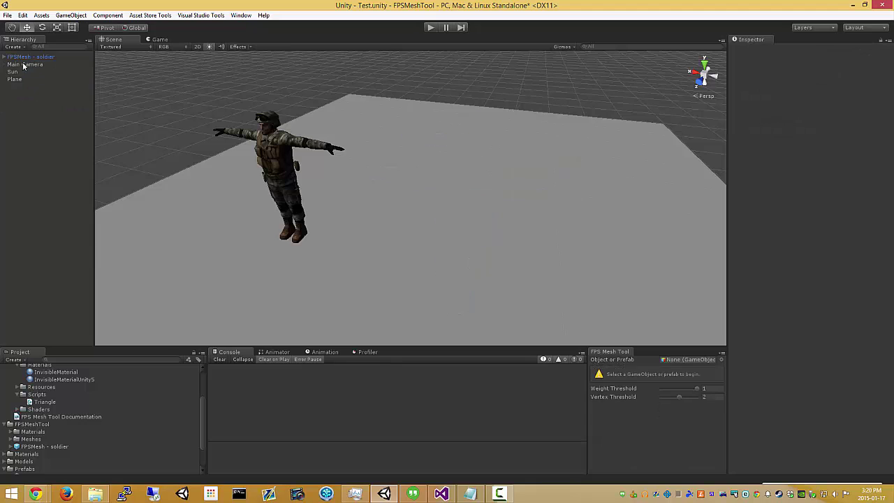
{"action": "left_click_drag", "start_coordinate": [473, 183], "coordinate": [549, 178], "text": "alt"}
{"action": "left_click", "coordinate": [399, 151]}
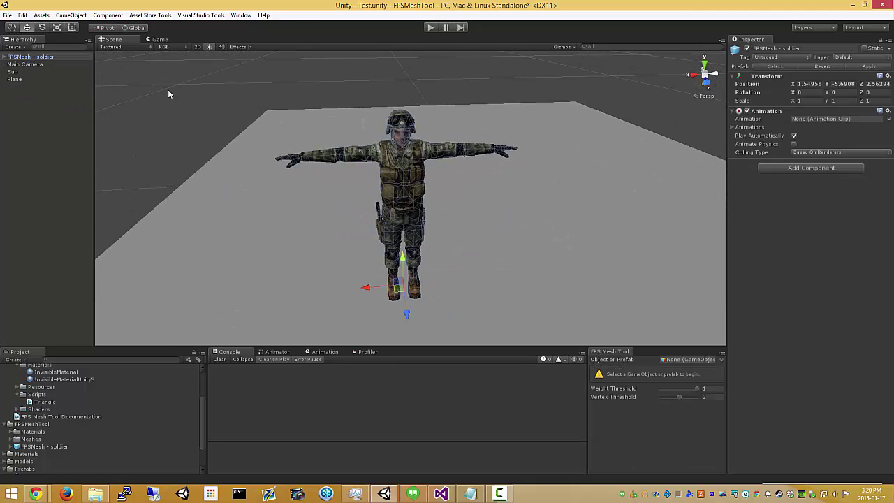
{"action": "left_click", "coordinate": [4, 57]}
{"action": "left_click", "coordinate": [28, 72]}
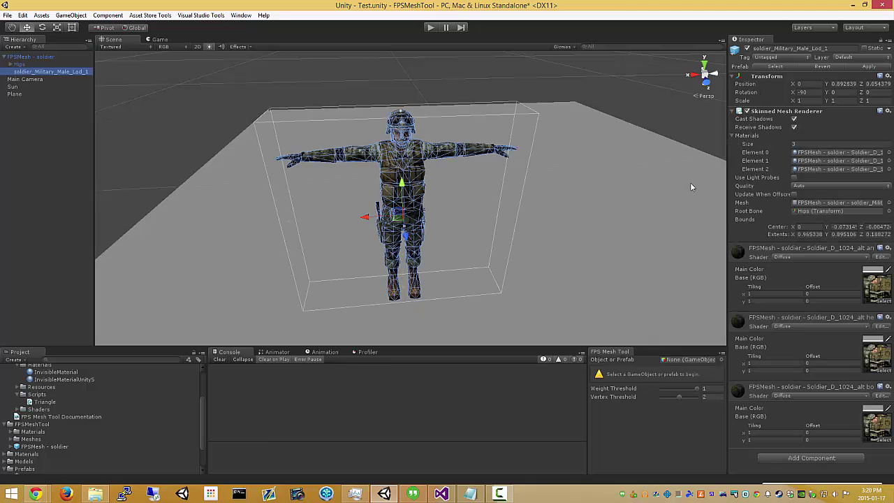
{"action": "left_click", "coordinate": [833, 155]}
{"action": "left_click", "coordinate": [836, 162]}
{"action": "left_click", "coordinate": [837, 169]}
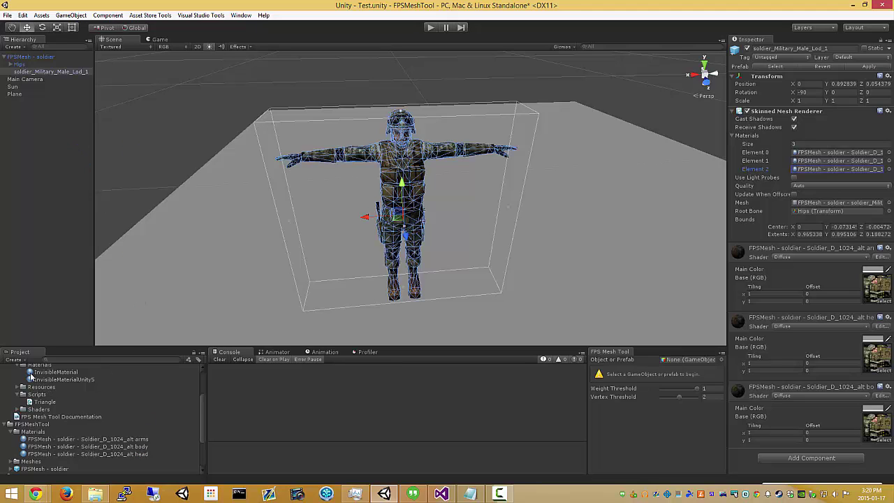
{"action": "left_click_drag", "start_coordinate": [30, 374], "coordinate": [843, 150]}
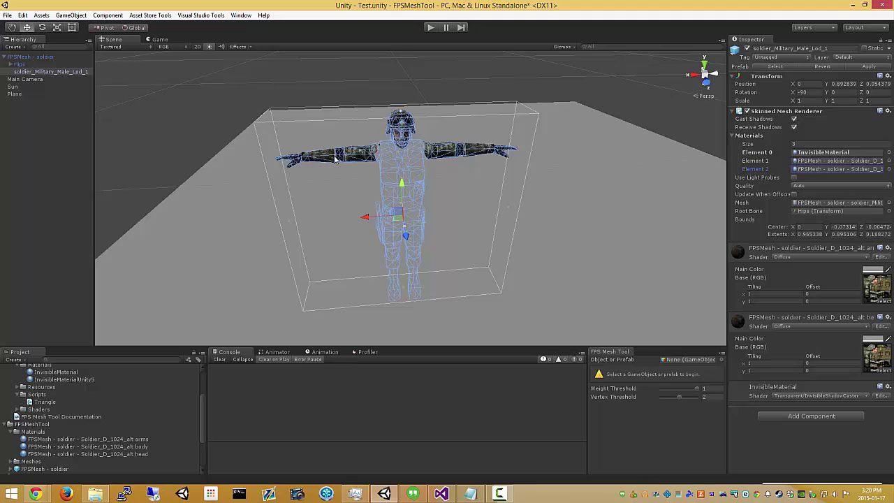
{"action": "left_click_drag", "start_coordinate": [29, 375], "coordinate": [814, 166]}
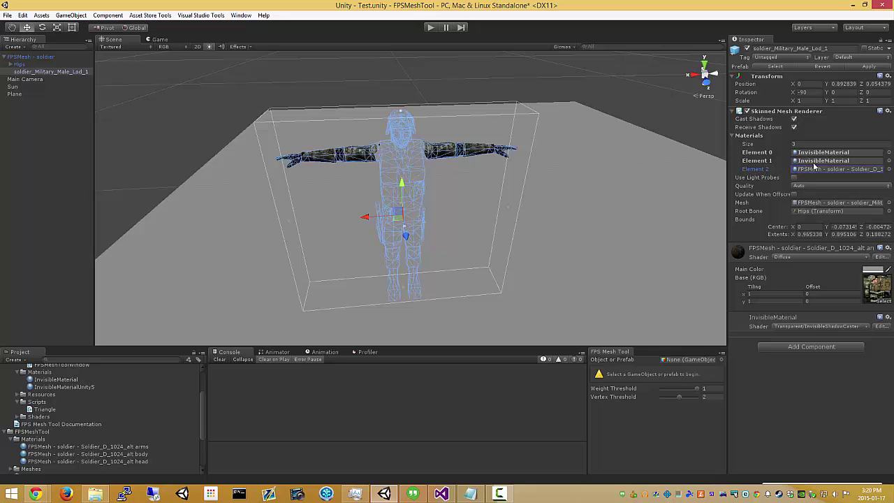
{"action": "left_click", "coordinate": [491, 82]}
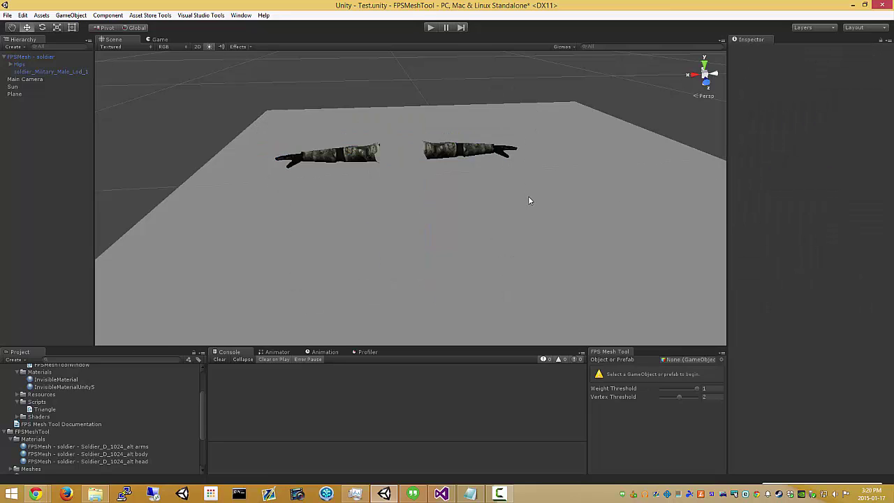
{"action": "key", "text": "ctrl+z"}
{"action": "key", "text": "ctrl+z"}
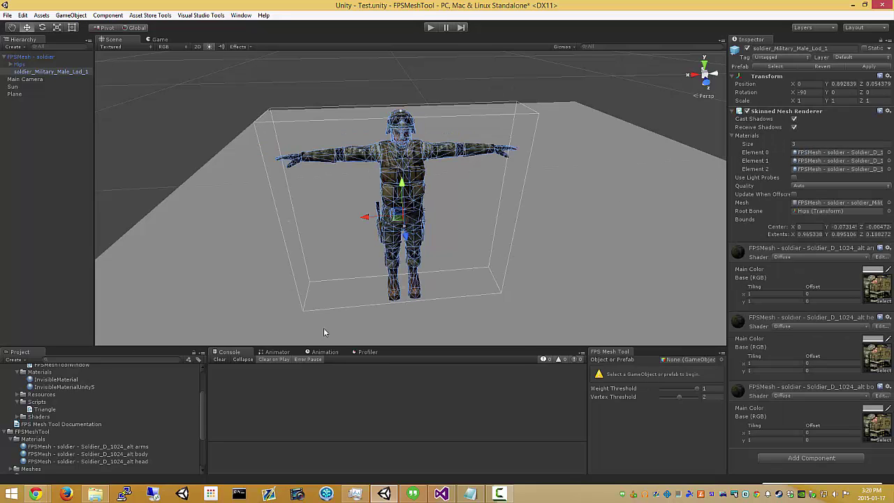
{"action": "left_click_drag", "start_coordinate": [28, 385], "coordinate": [839, 164]}
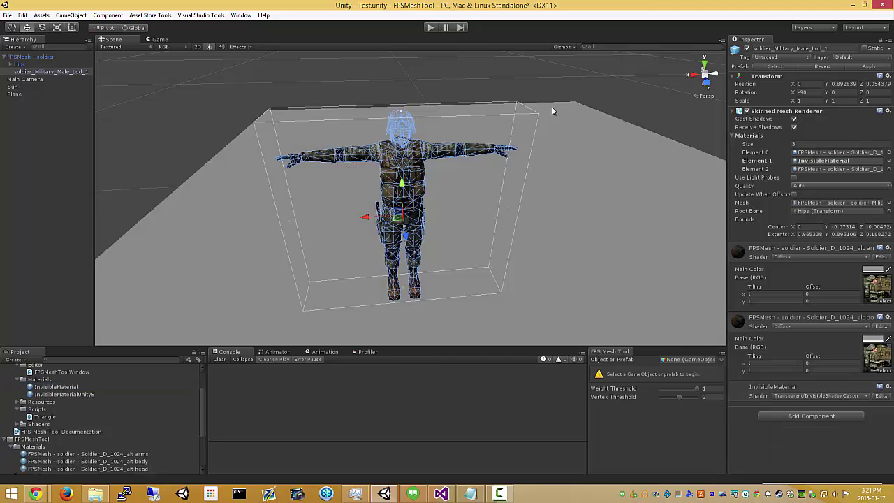
{"action": "left_click", "coordinate": [461, 87]}
{"action": "key", "text": "ctrl+z"}
{"action": "key", "text": "ctrl+z"}
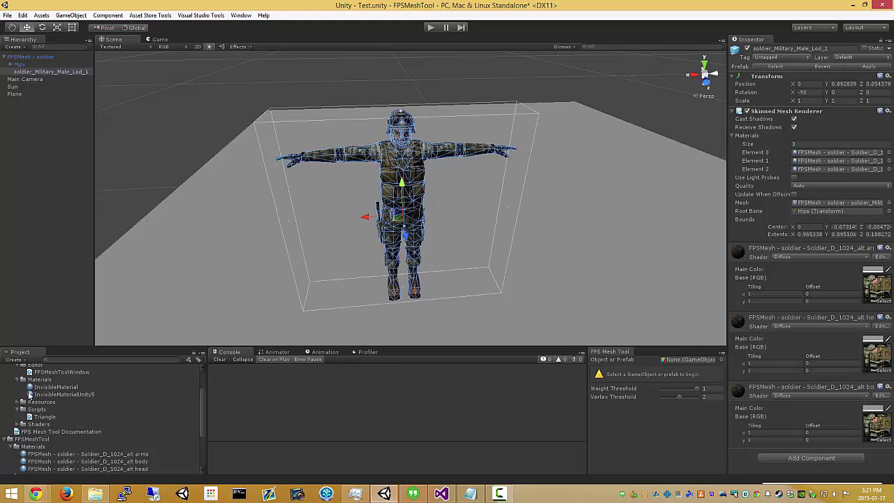
{"action": "left_click", "coordinate": [512, 106]}
{"action": "left_click_drag", "start_coordinate": [512, 106], "coordinate": [537, 195], "text": "alt"}
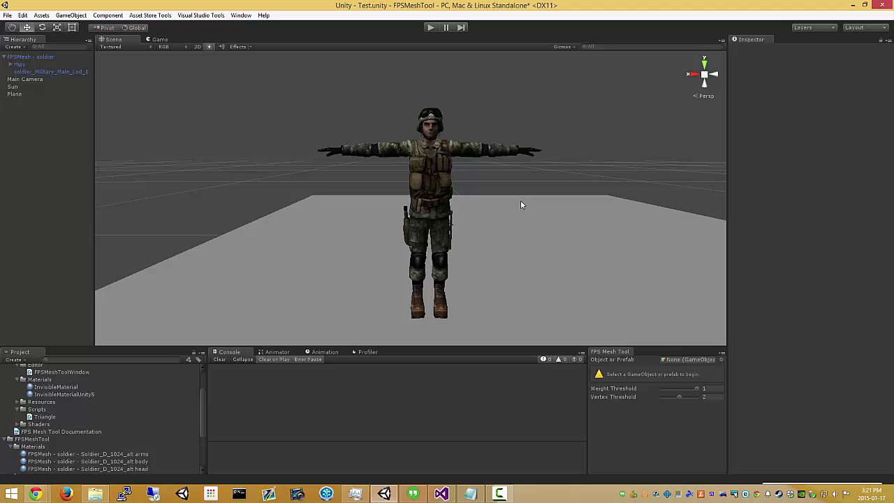
Delete the FPSMesh - soldier from the scene
{"action": "left_click", "coordinate": [21, 57]}
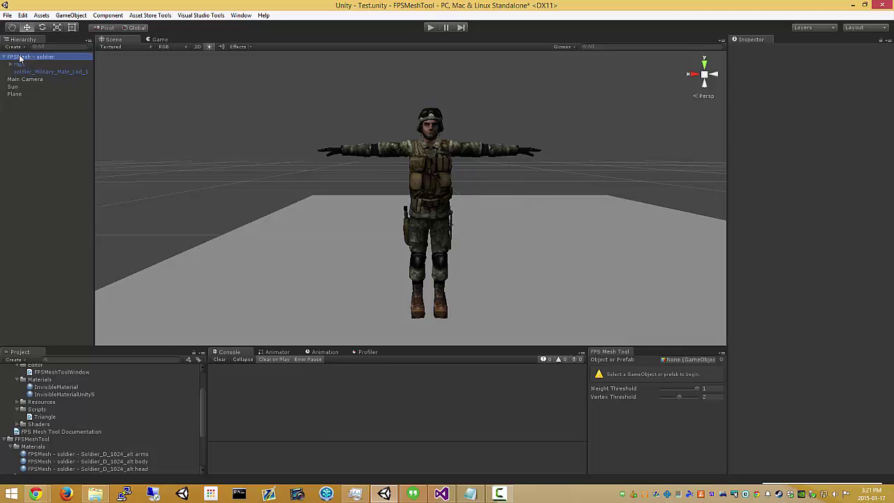
{"action": "key", "text": "Delete"}
{"action": "left_click_drag", "start_coordinate": [433, 209], "coordinate": [437, 252], "text": "alt"}
Place the golem prefab at the plane's centre and load it into the FPS Mesh Tool
{"action": "scroll", "coordinate": [68, 437], "scroll_direction": "down", "scroll_amount": 3}
{"action": "scroll", "coordinate": [69, 436], "scroll_direction": "down", "scroll_amount": 1}
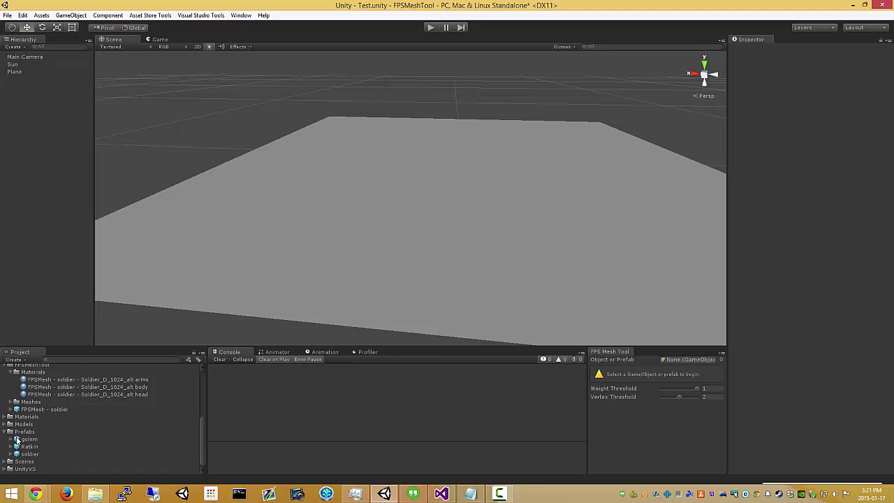
{"action": "left_click_drag", "start_coordinate": [68, 438], "coordinate": [405, 206]}
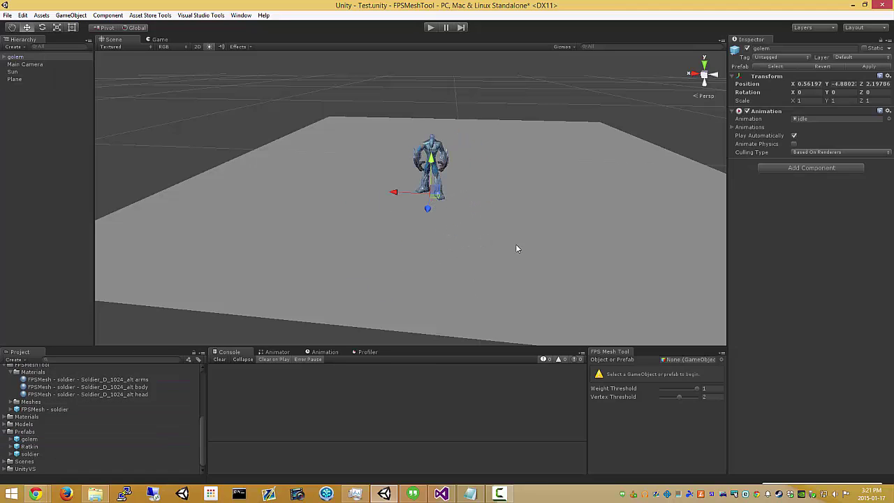
{"action": "left_click_drag", "start_coordinate": [15, 57], "coordinate": [677, 362]}
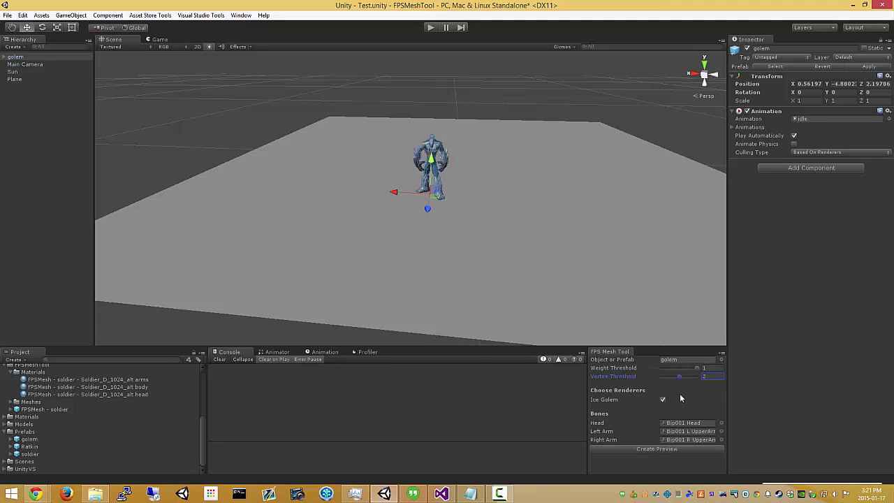
Preview the golem split with red head, blue body and yellow arms
{"action": "left_click", "coordinate": [676, 450]}
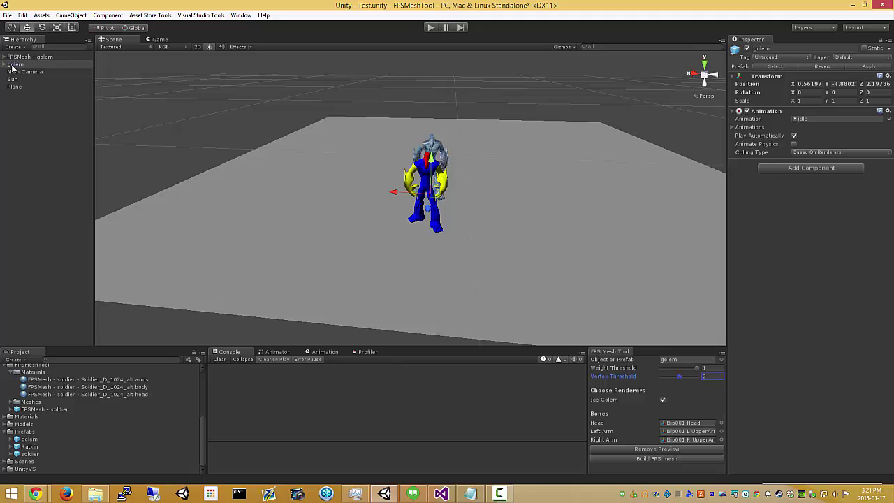
{"action": "left_click_drag", "start_coordinate": [464, 239], "coordinate": [481, 211], "text": "alt"}
{"action": "scroll", "coordinate": [170, 248], "scroll_direction": "up", "scroll_amount": 5}
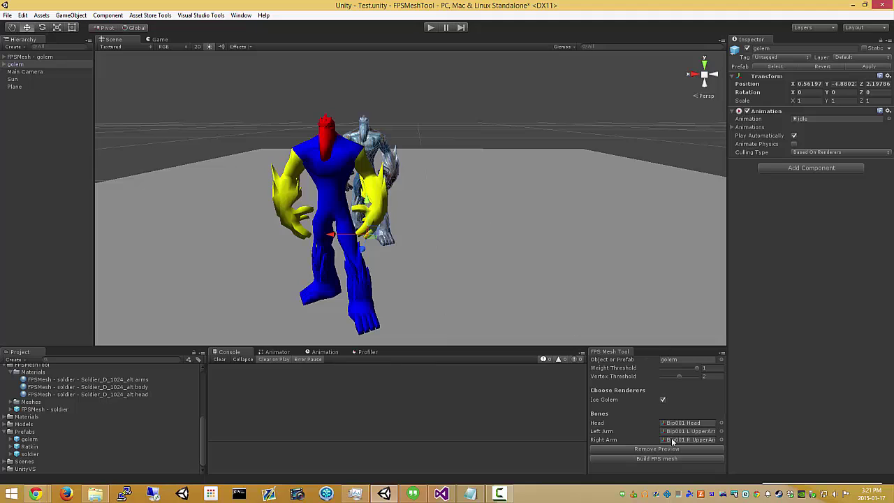
Build the golem FPS mesh, place FPSMesh - golem at right, and apply InvisibleMaterial to it
{"action": "left_click", "coordinate": [670, 460]}
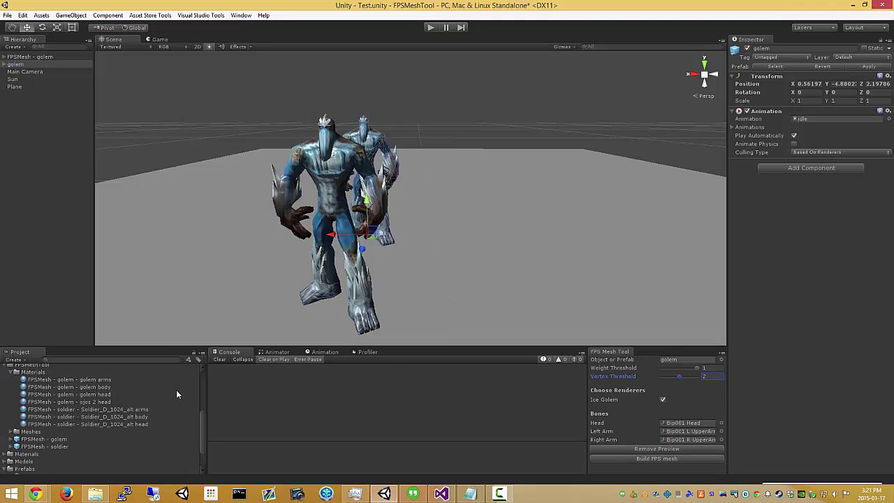
{"action": "left_click_drag", "start_coordinate": [17, 440], "coordinate": [551, 278]}
{"action": "scroll", "coordinate": [28, 405], "scroll_direction": "up", "scroll_amount": 3}
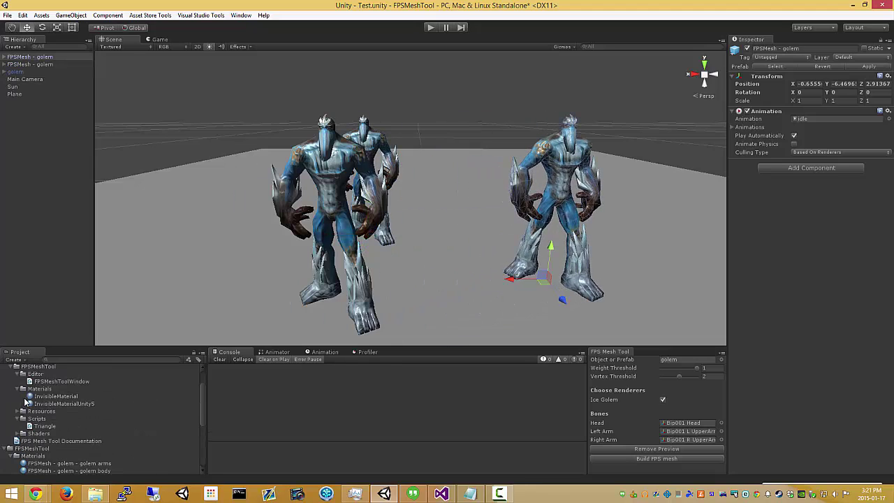
{"action": "left_click_drag", "start_coordinate": [33, 399], "coordinate": [555, 169]}
{"action": "left_click_drag", "start_coordinate": [523, 289], "coordinate": [478, 285], "text": "alt"}
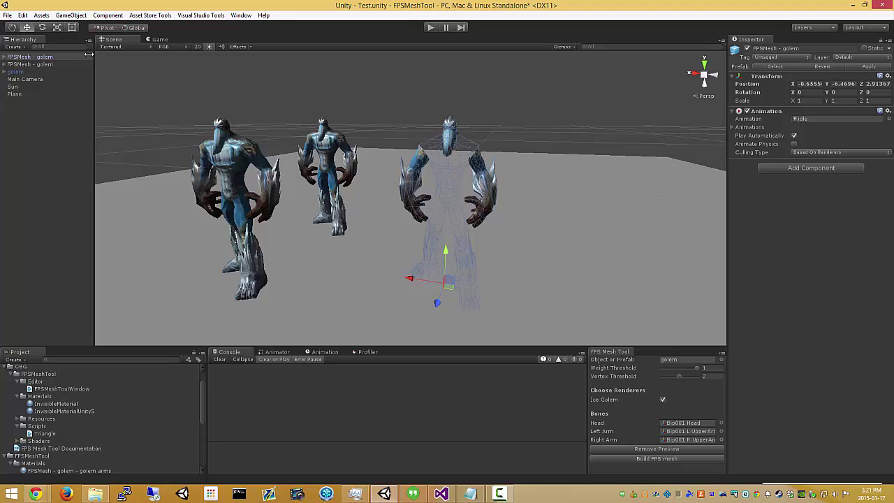
{"action": "left_click", "coordinate": [4, 58]}
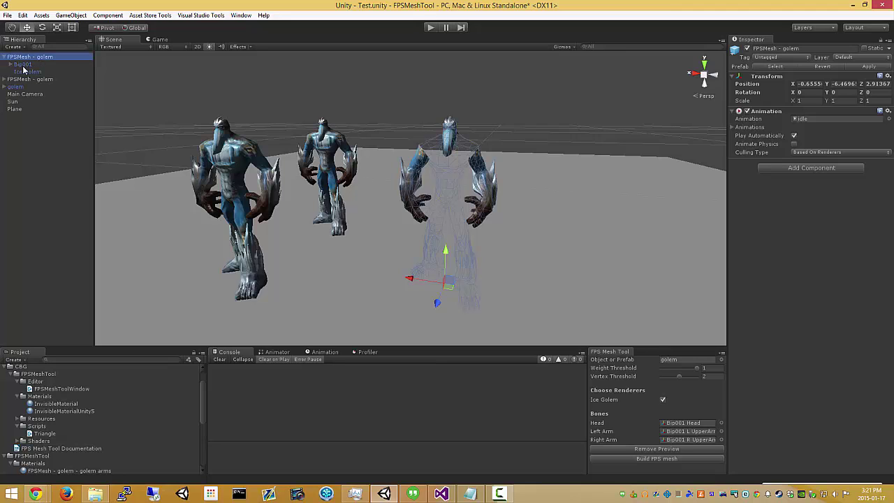
{"action": "left_click", "coordinate": [27, 72]}
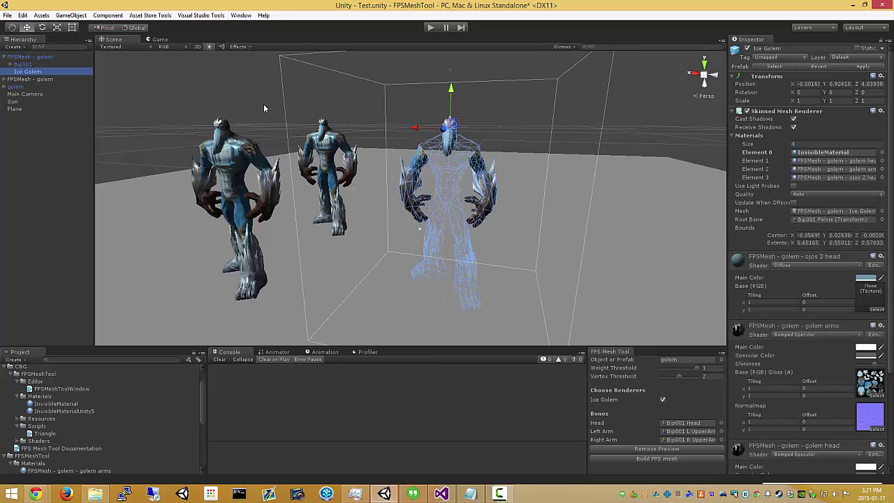
{"action": "left_click", "coordinate": [848, 161]}
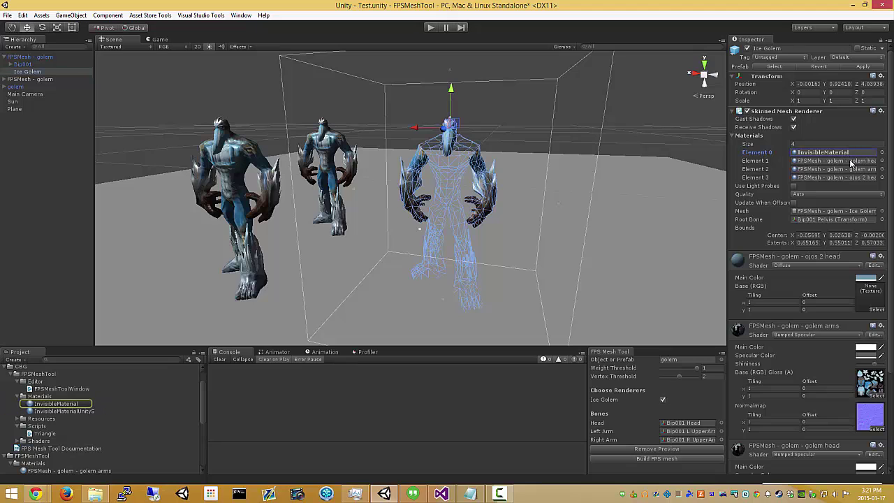
{"action": "left_click", "coordinate": [851, 171]}
{"action": "left_click", "coordinate": [852, 162]}
{"action": "left_click", "coordinate": [852, 153]}
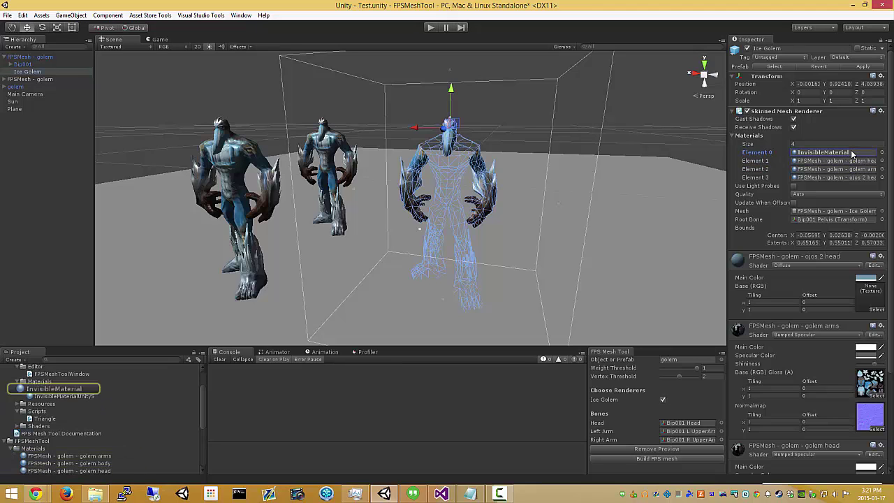
{"action": "left_click", "coordinate": [841, 179]}
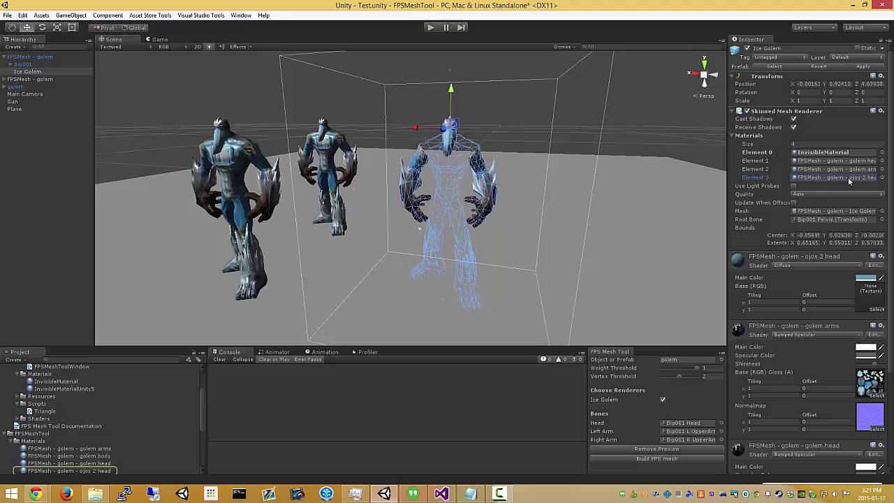
{"action": "left_click", "coordinate": [322, 139]}
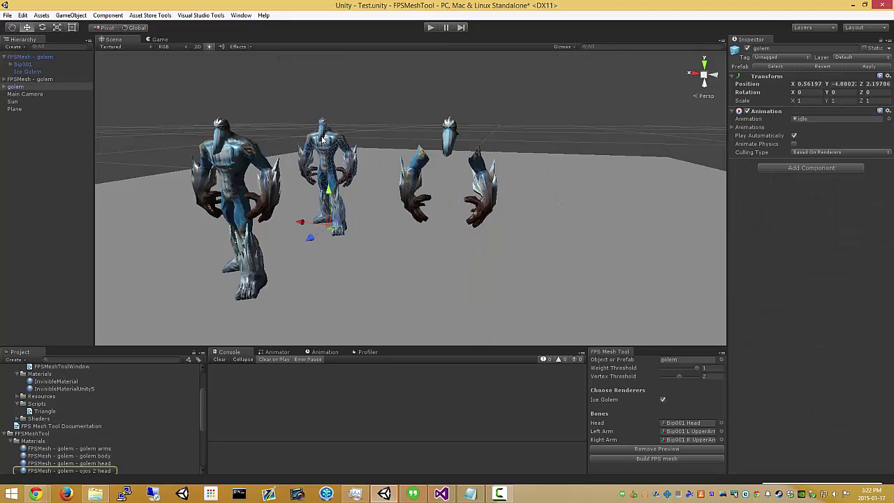
{"action": "left_click", "coordinate": [4, 87]}
{"action": "left_click", "coordinate": [23, 101]}
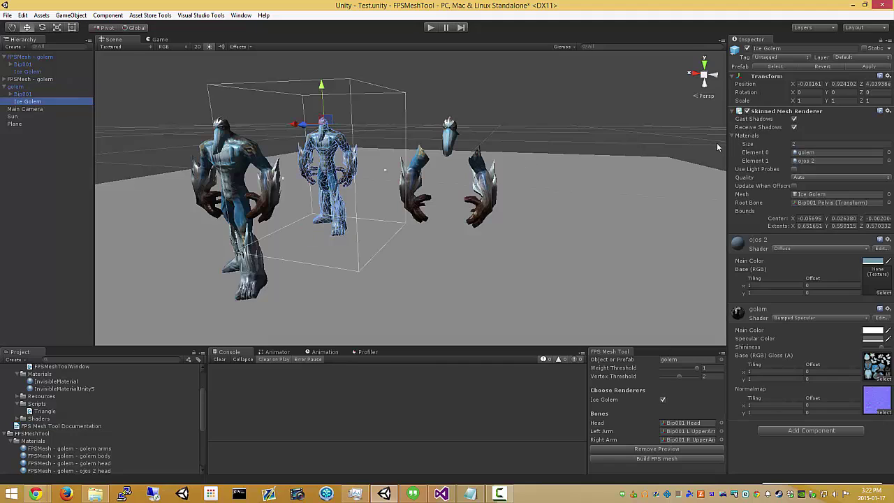
{"action": "left_click", "coordinate": [794, 170]}
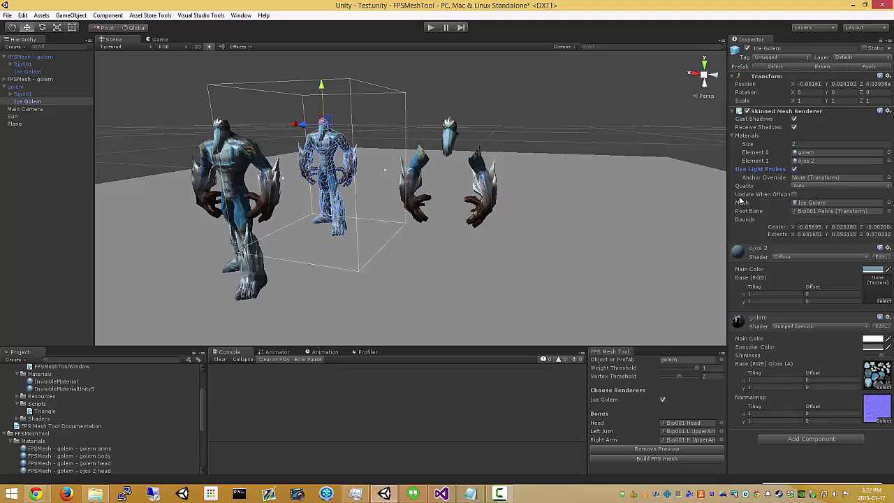
{"action": "left_click", "coordinate": [794, 170]}
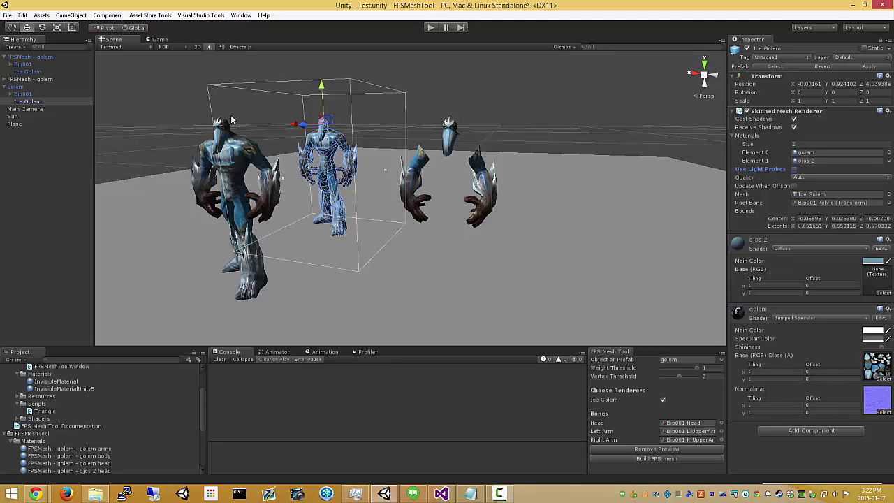
{"action": "left_click", "coordinate": [26, 57]}
Delete both golems, place the Ratkin prefab, and load it into the FPS Mesh Tool
{"action": "left_click", "coordinate": [19, 88], "text": "shift"}
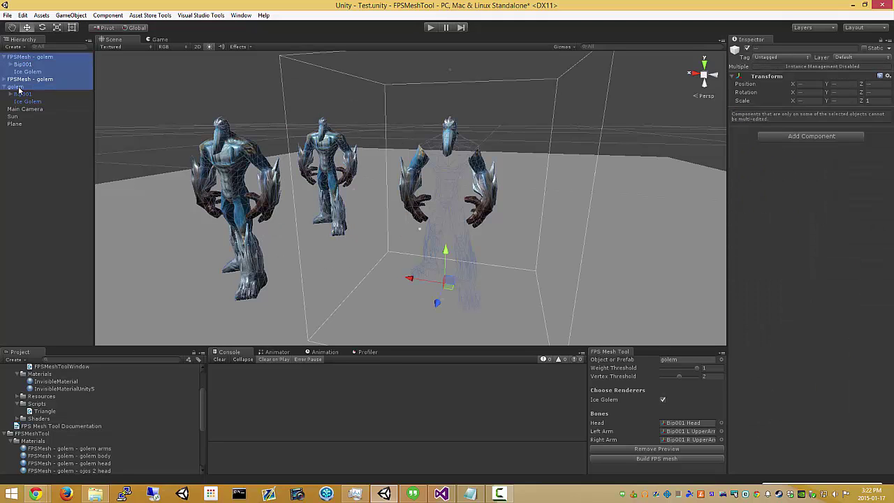
{"action": "key", "text": "Delete"}
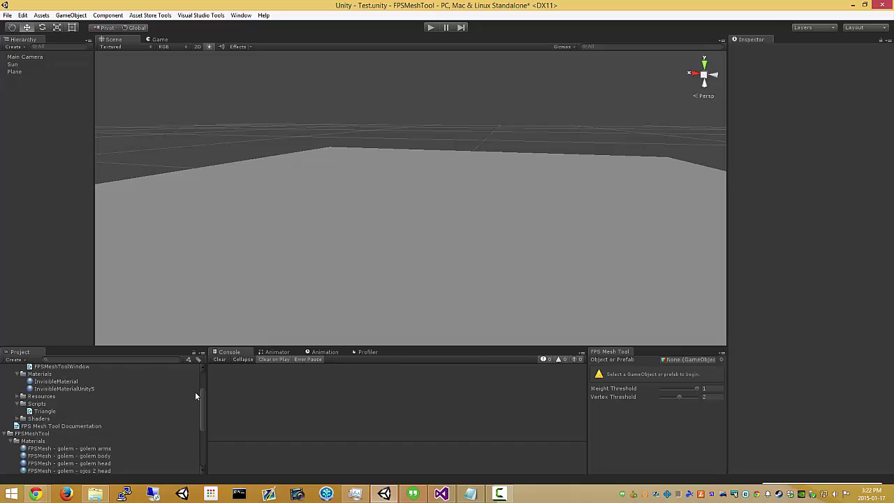
{"action": "left_click_drag", "start_coordinate": [203, 408], "coordinate": [145, 470]}
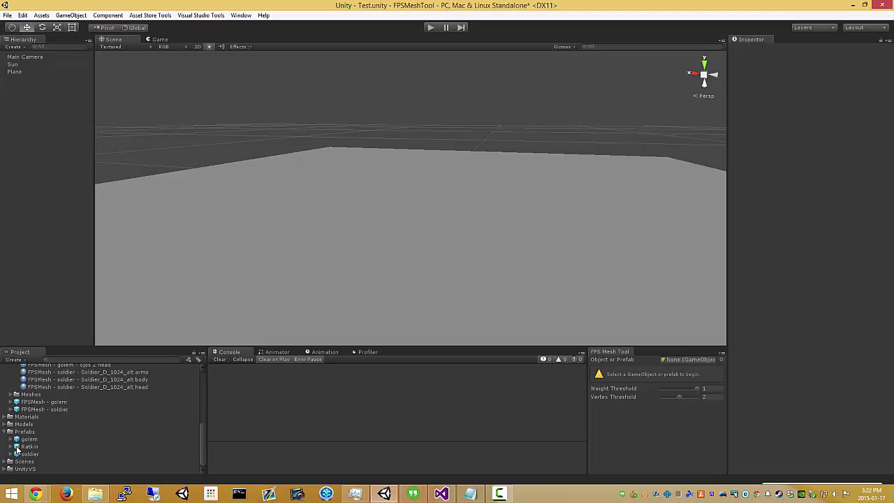
{"action": "left_click_drag", "start_coordinate": [17, 450], "coordinate": [533, 239]}
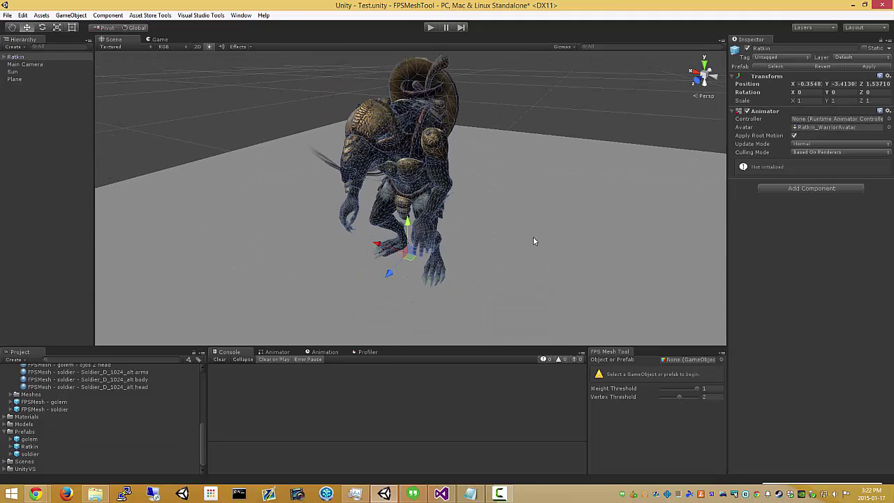
{"action": "left_click_drag", "start_coordinate": [17, 57], "coordinate": [691, 361]}
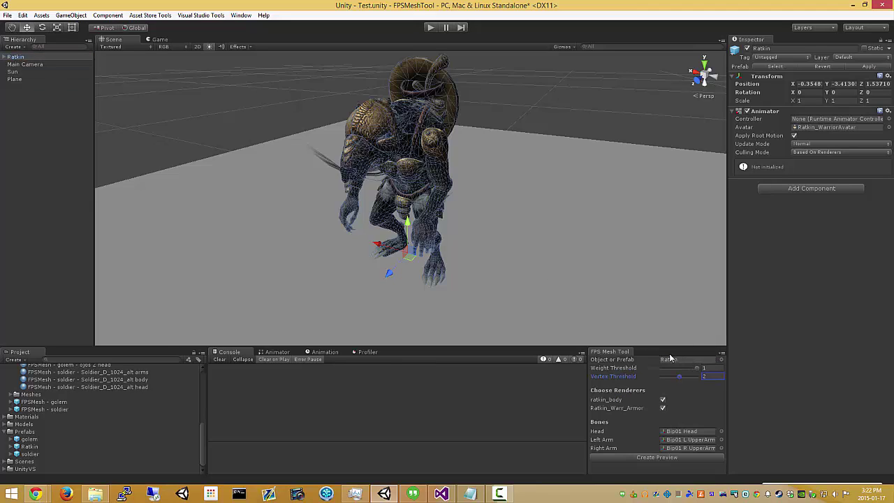
Preview the Ratkin's head, body and arm split with ratkin_body and Ratkin_Warr_Armor both included
{"action": "left_click", "coordinate": [665, 459]}
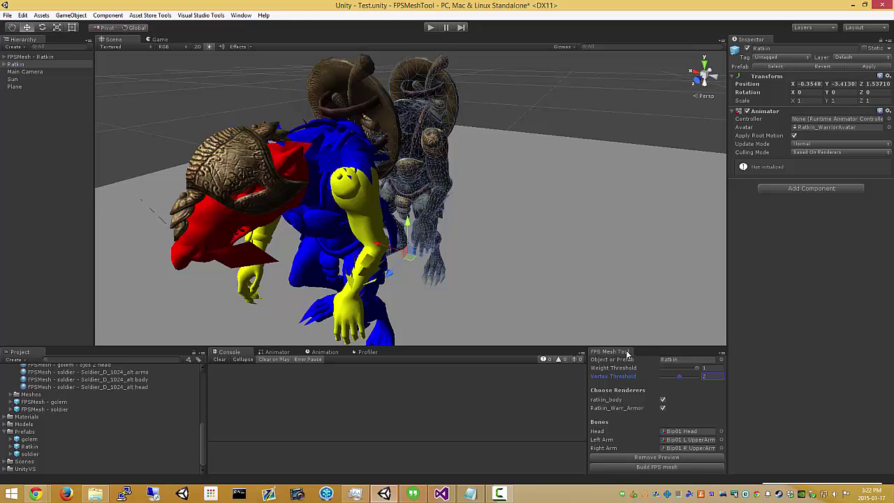
{"action": "left_click_drag", "start_coordinate": [579, 221], "coordinate": [533, 233], "text": "alt"}
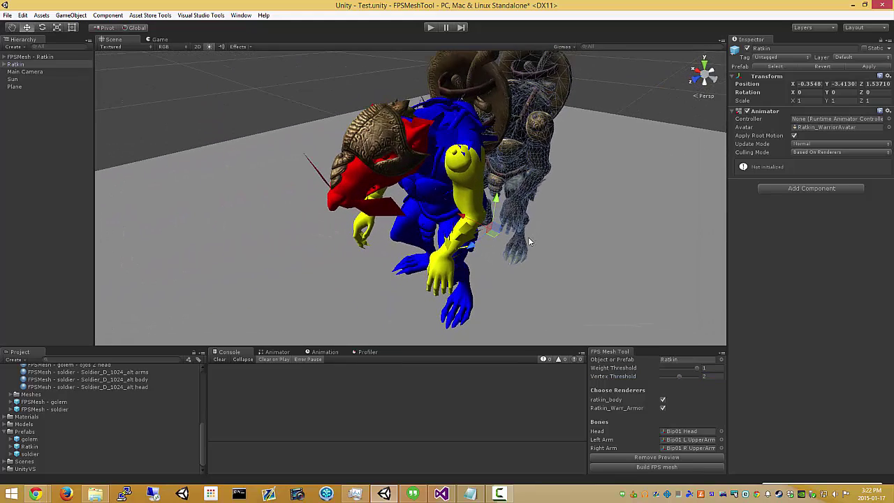
{"action": "left_click", "coordinate": [663, 400]}
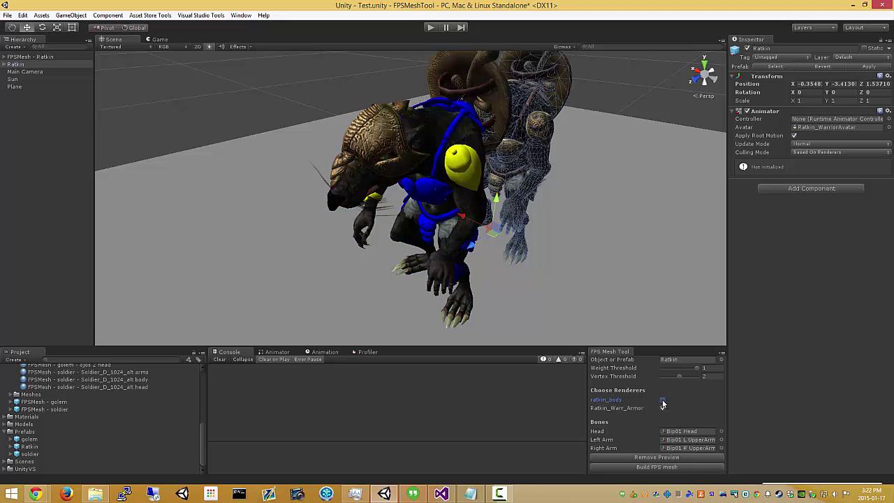
{"action": "left_click", "coordinate": [663, 400]}
{"action": "left_click", "coordinate": [663, 408]}
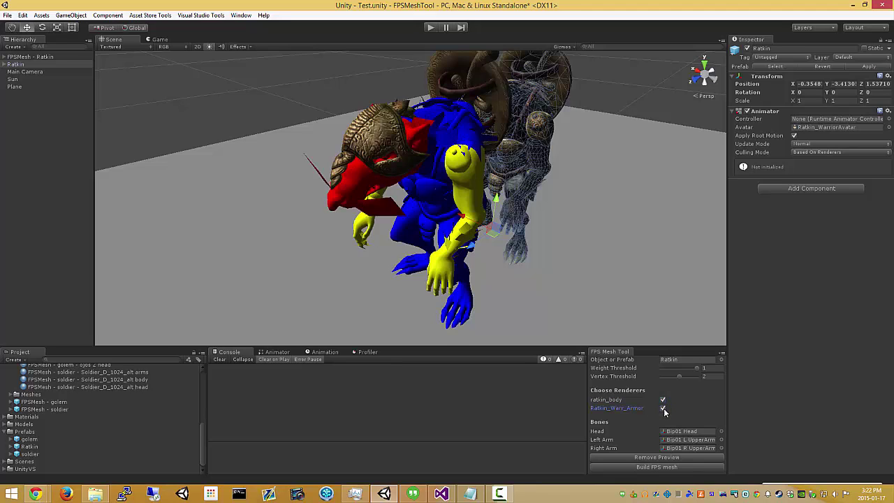
{"action": "left_click", "coordinate": [663, 408]}
{"action": "left_click", "coordinate": [663, 408]}
{"action": "left_click", "coordinate": [662, 408]}
{"action": "left_click", "coordinate": [371, 125]}
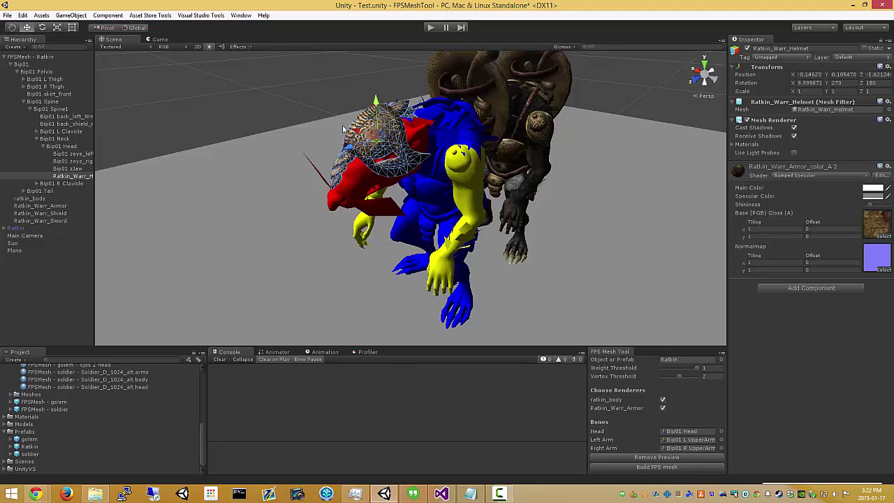
Select the FPSMesh - Ratkin preview and build its FPS mesh with split materials
{"action": "left_click", "coordinate": [22, 59]}
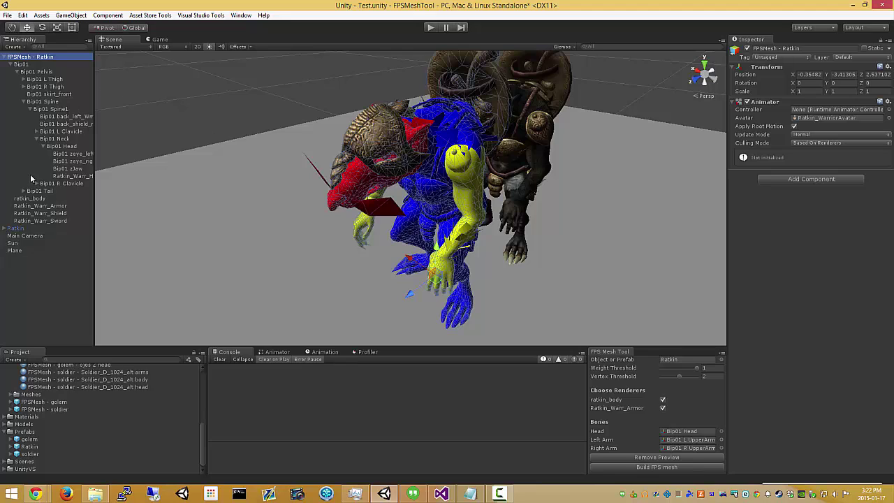
{"action": "left_click", "coordinate": [669, 468]}
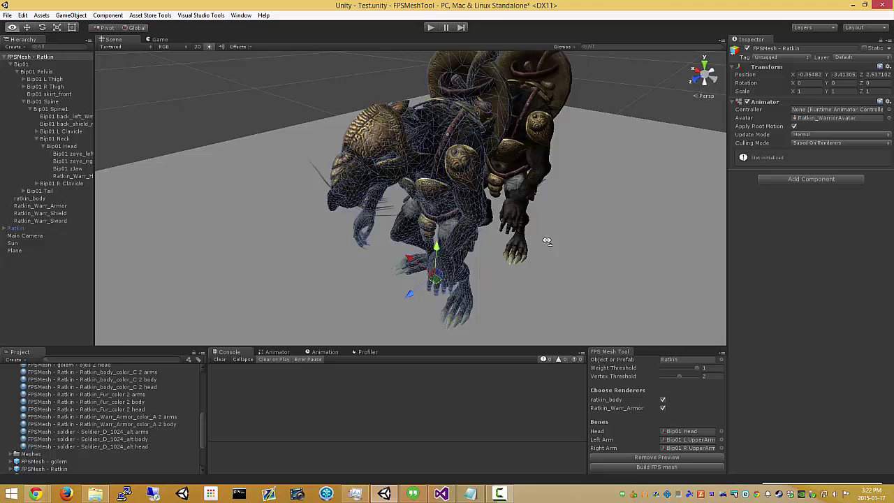
{"action": "left_click_drag", "start_coordinate": [543, 241], "coordinate": [615, 256], "text": "alt"}
{"action": "scroll", "coordinate": [42, 446], "scroll_direction": "down", "scroll_amount": 5}
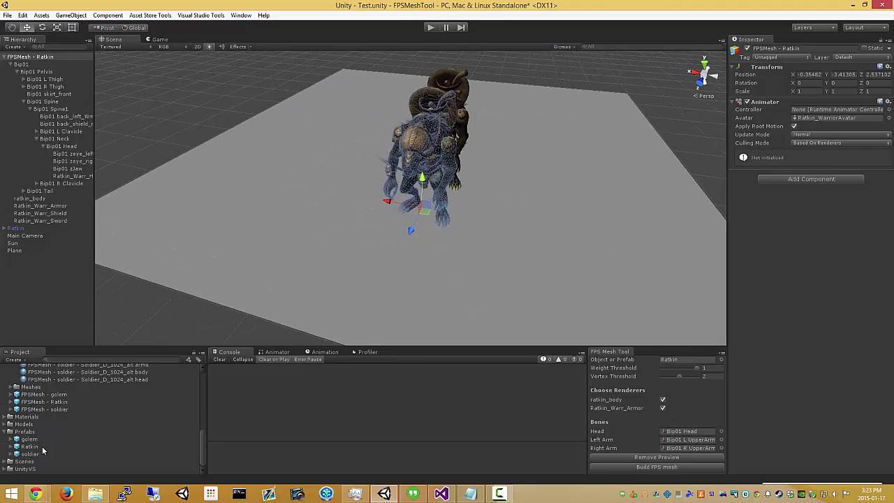
Place a new FPSMesh - Ratkin instance in the scene and apply InvisibleMaterial to it
{"action": "left_click_drag", "start_coordinate": [17, 404], "coordinate": [546, 248]}
{"action": "scroll", "coordinate": [167, 387], "scroll_direction": "up", "scroll_amount": 5}
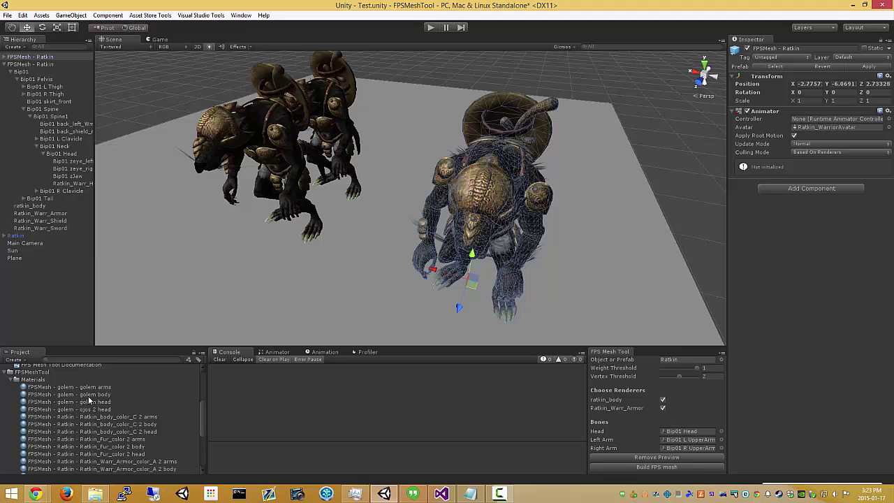
{"action": "scroll", "coordinate": [36, 398], "scroll_direction": "up", "scroll_amount": 3}
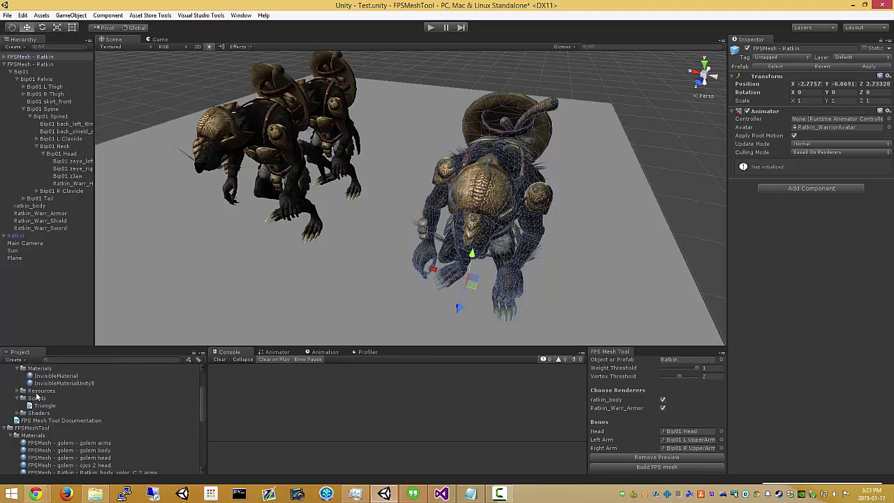
{"action": "left_click_drag", "start_coordinate": [31, 378], "coordinate": [510, 169]}
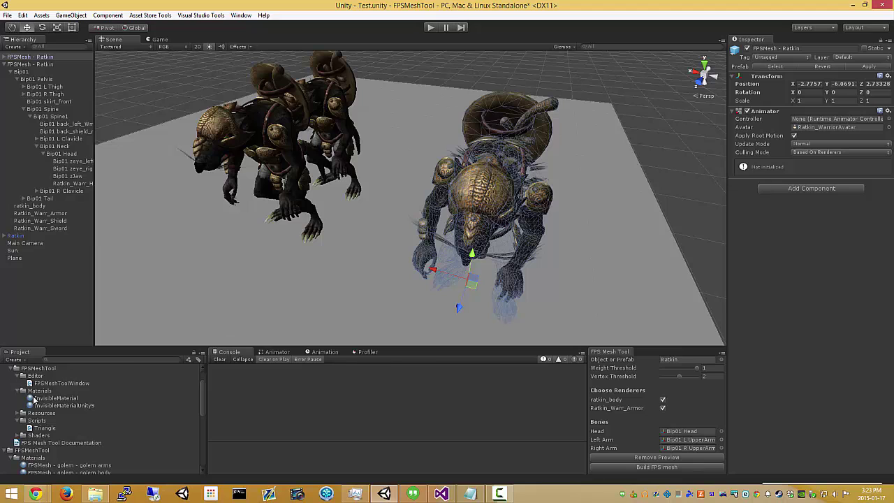
{"action": "left_click_drag", "start_coordinate": [34, 399], "coordinate": [530, 169]}
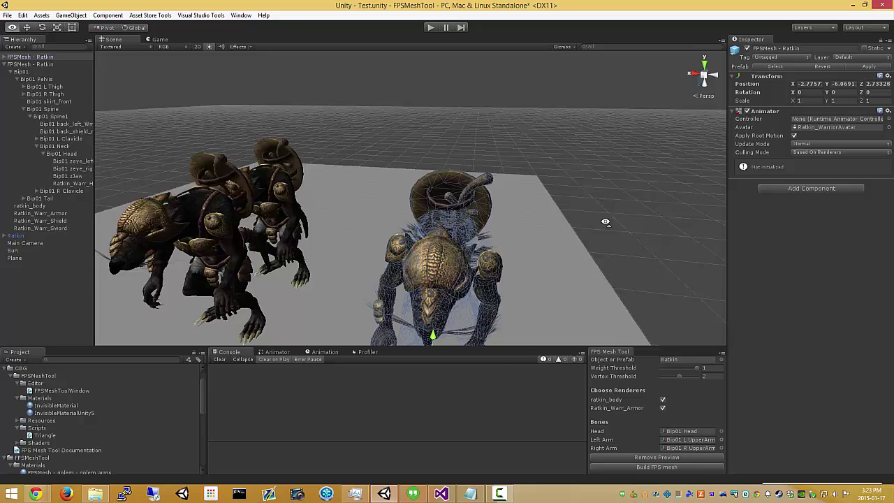